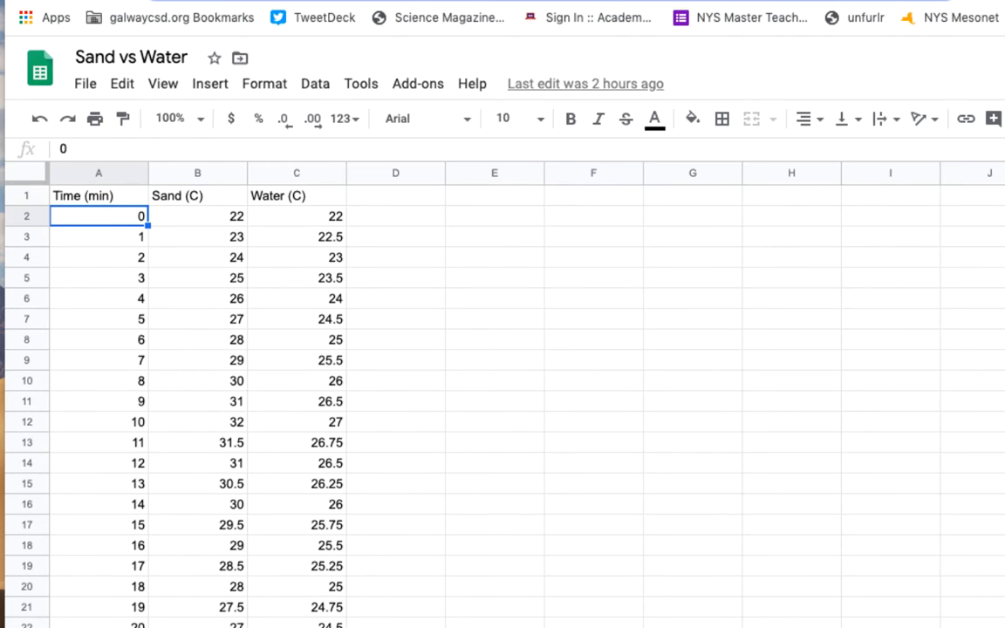
- Insert a chart from the Time, Sand and Water data in A1:C22, including the header row
click(227, 225)
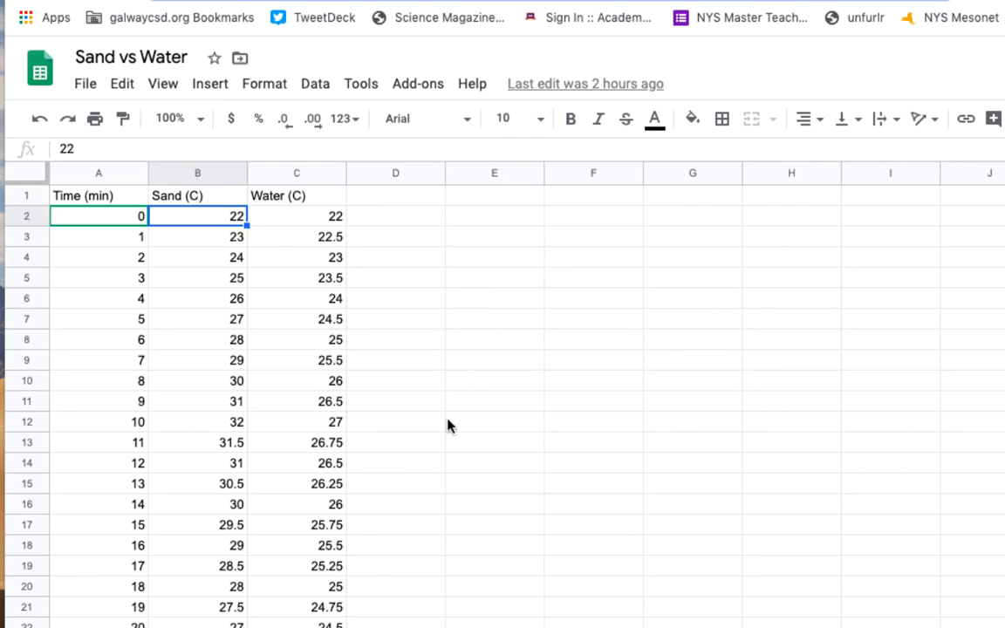
click(80, 199)
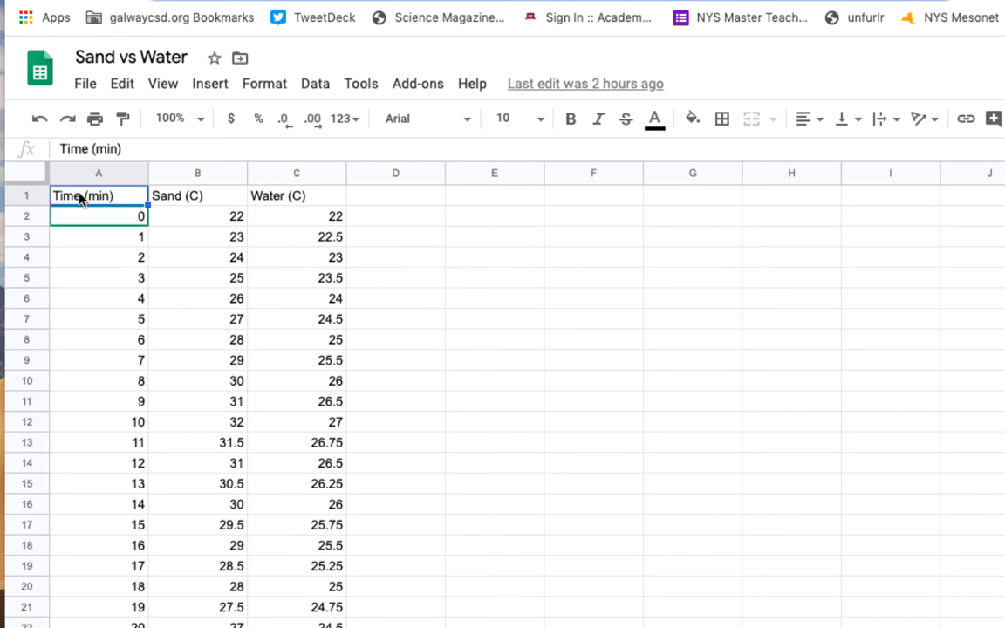
drag(80, 199, 318, 625)
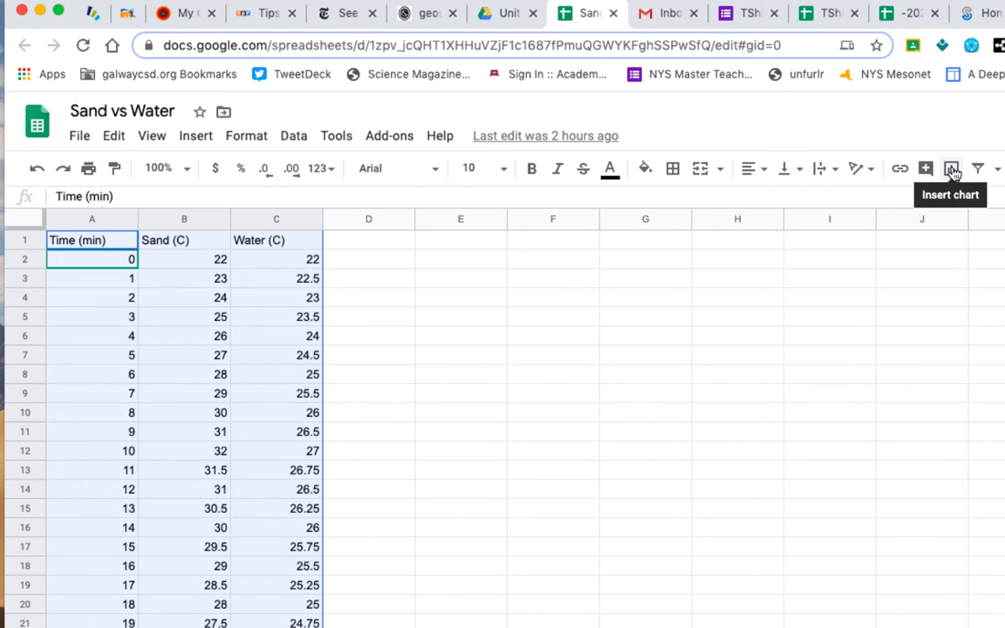
click(197, 138)
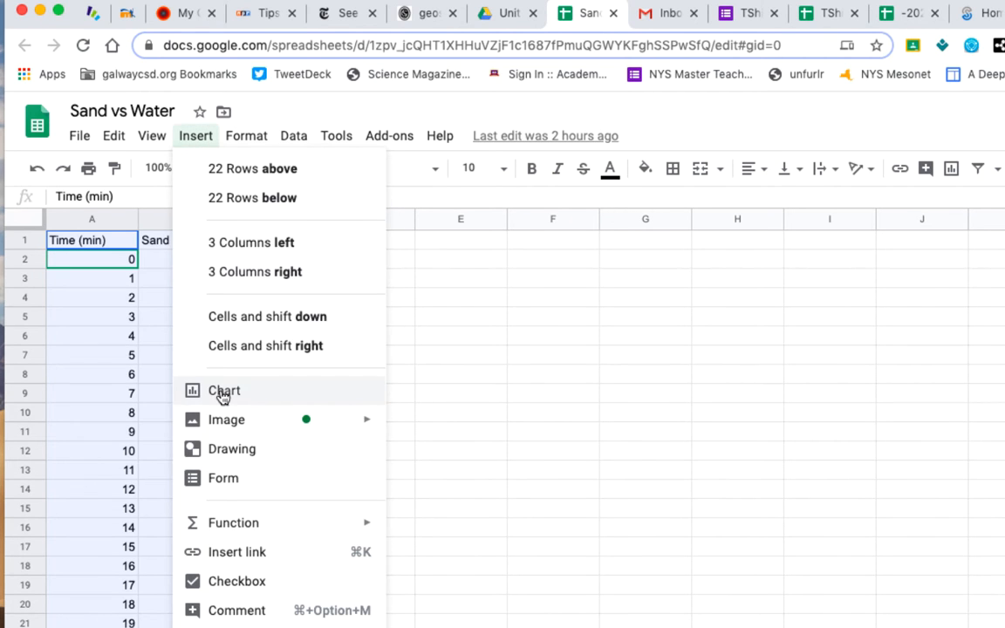
click(223, 395)
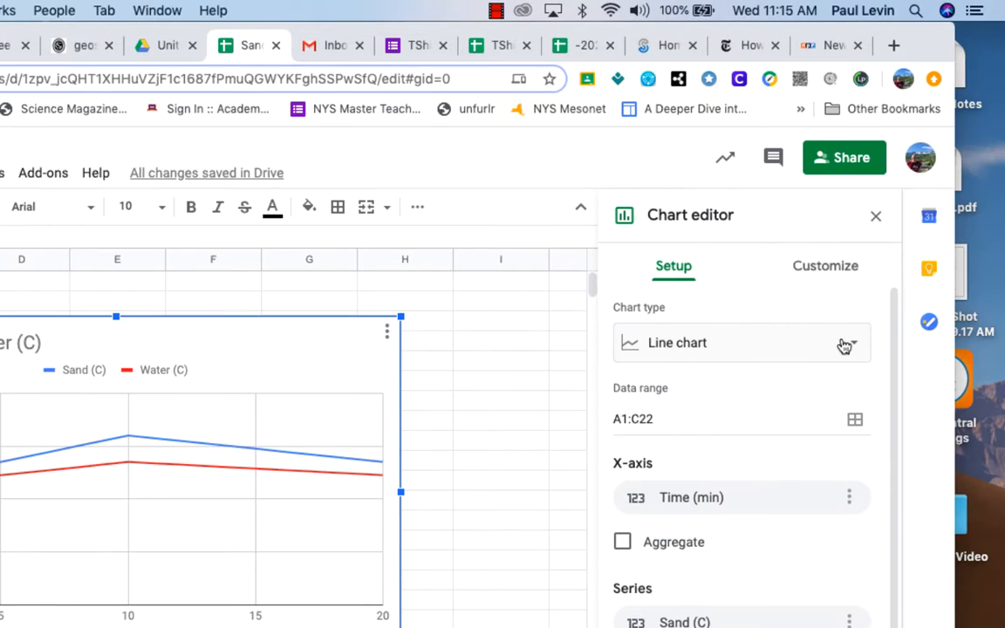
- Look through the available chart types, compare the line variants, and set the chart type to Smooth line chart
click(852, 346)
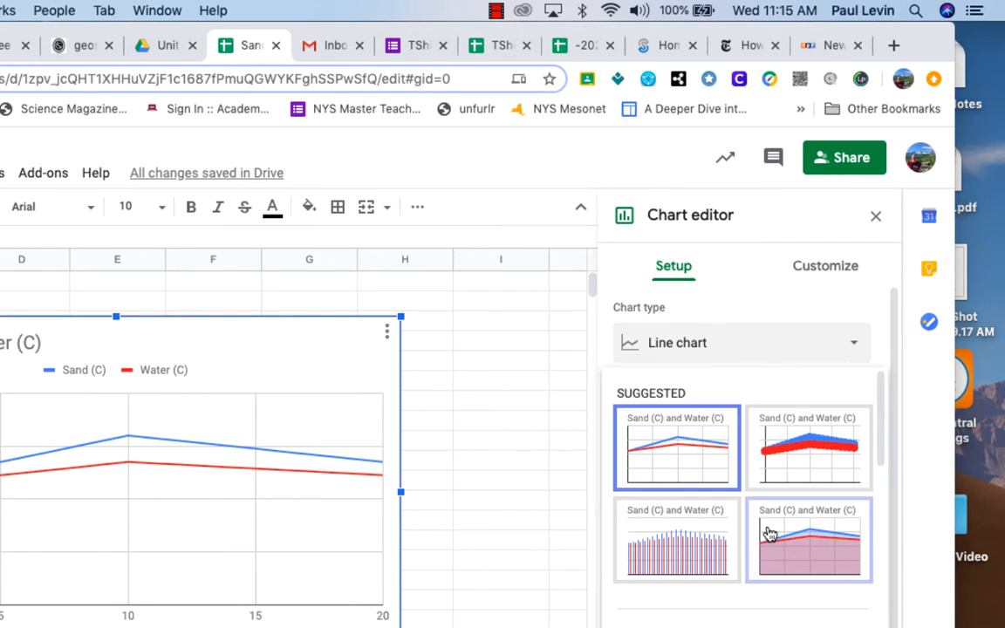
scroll(768, 531, down, 5)
scroll(768, 531, down, 8)
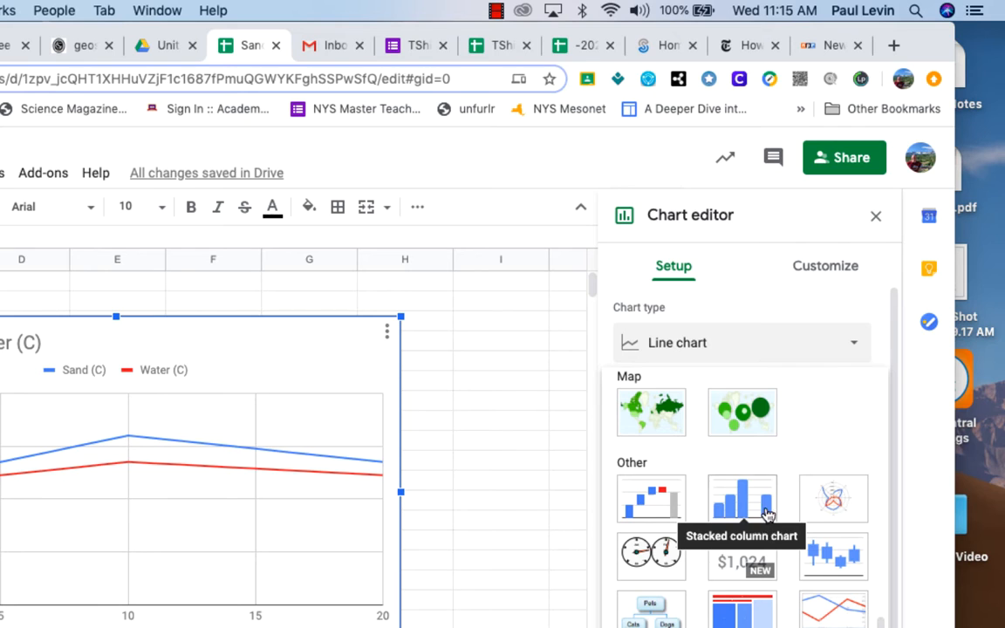
scroll(824, 445, up, 13)
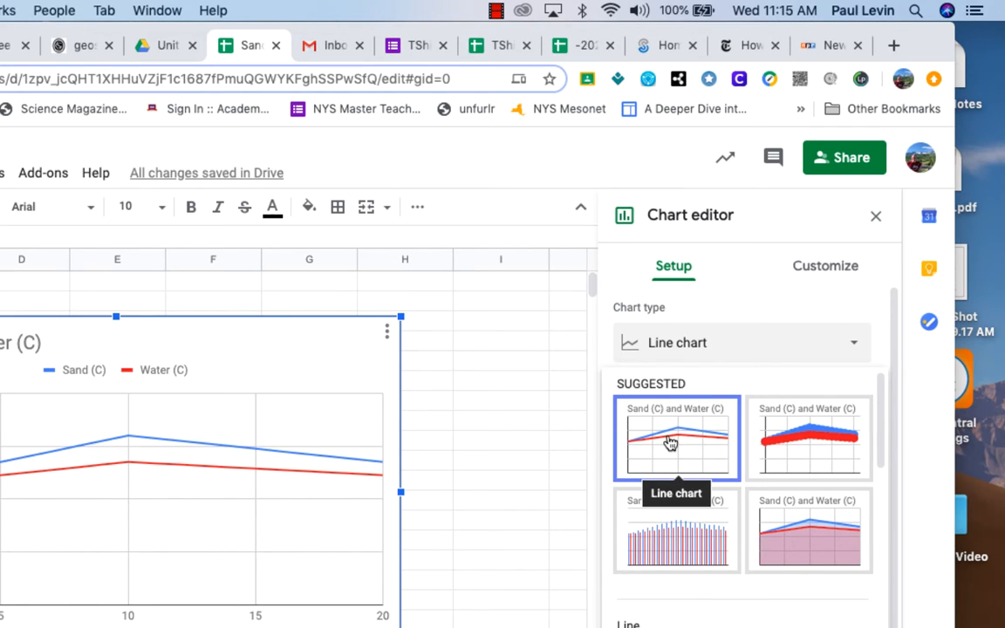
click(700, 627)
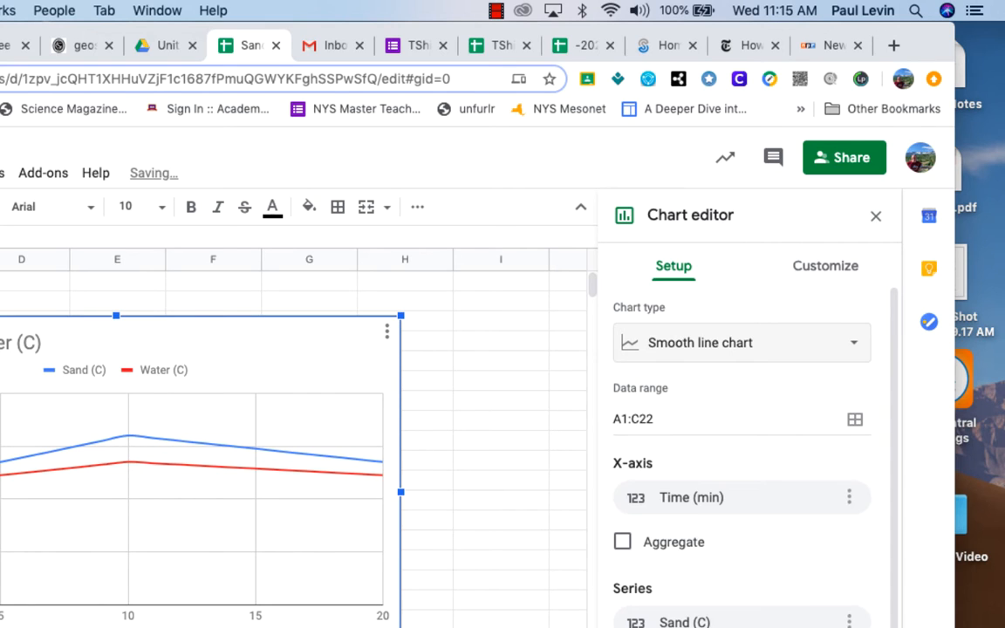
click(804, 352)
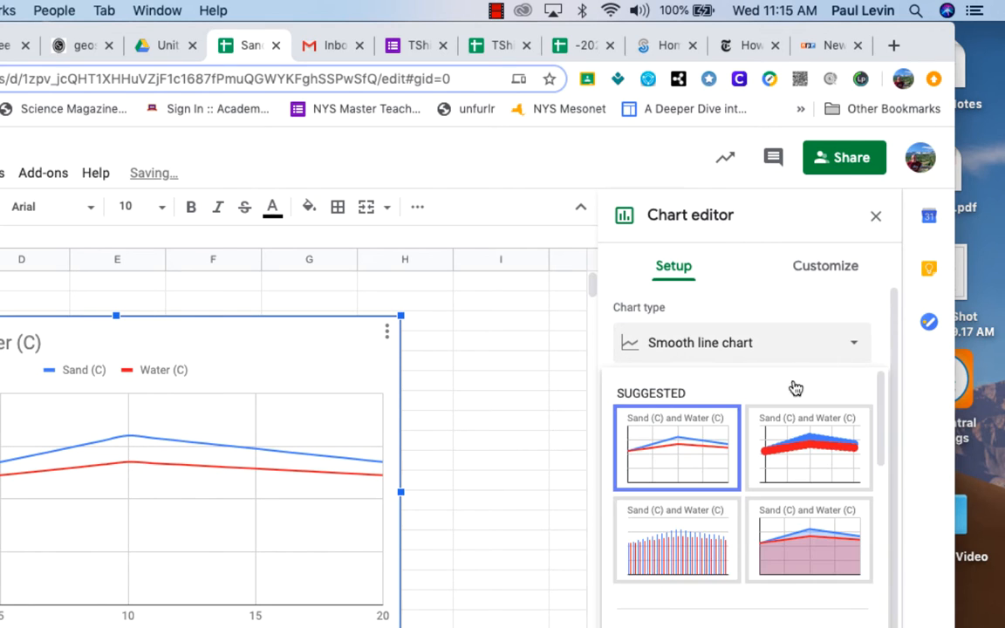
click(655, 627)
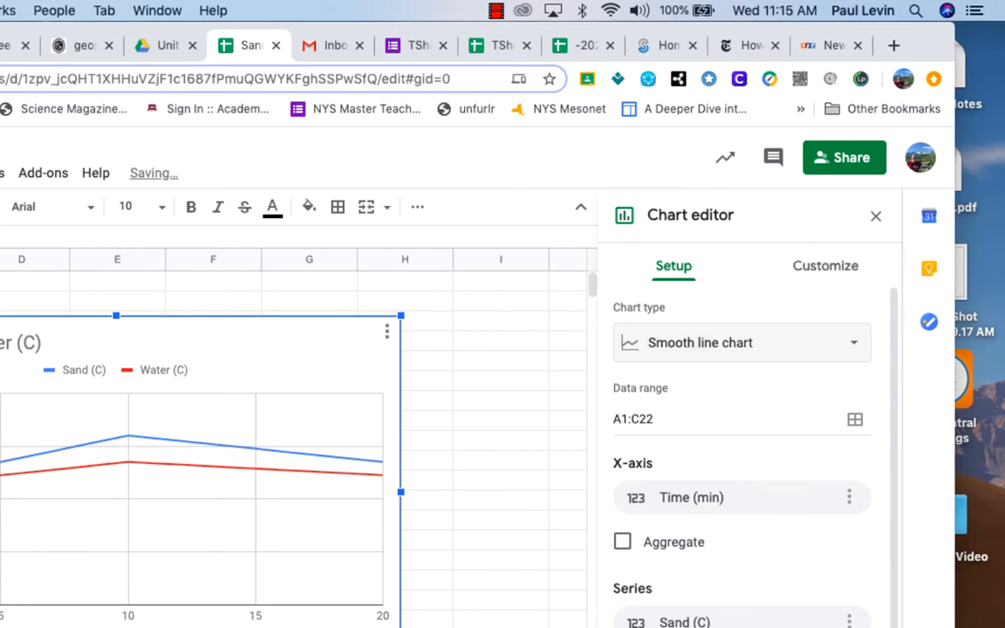
click(831, 349)
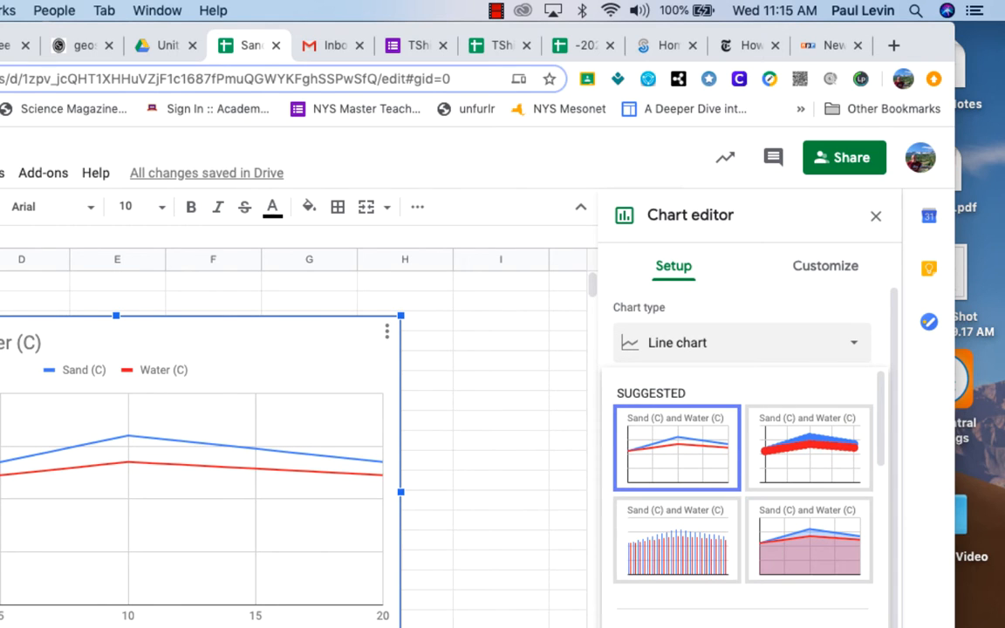
click(740, 626)
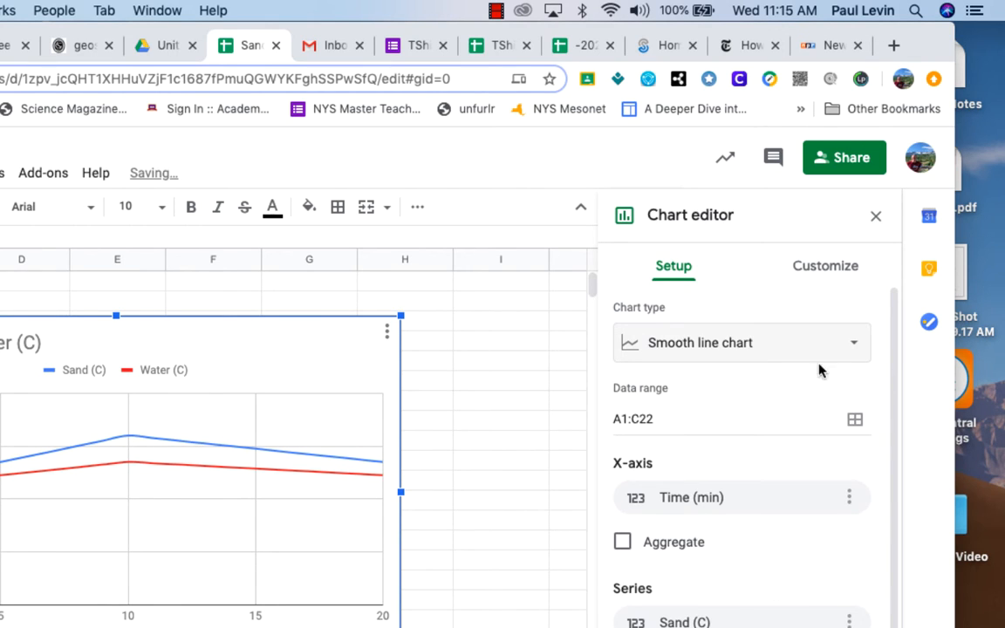
- Review the chart's data range, x-axis and series setup, and examine its chart style options
scroll(780, 389, down, 3)
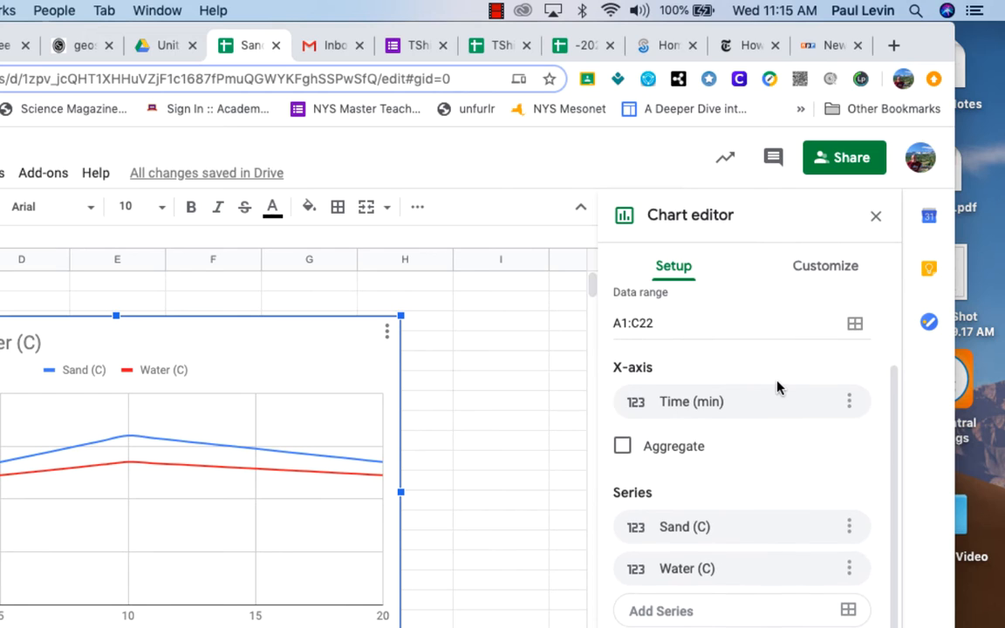
scroll(780, 389, up, 3)
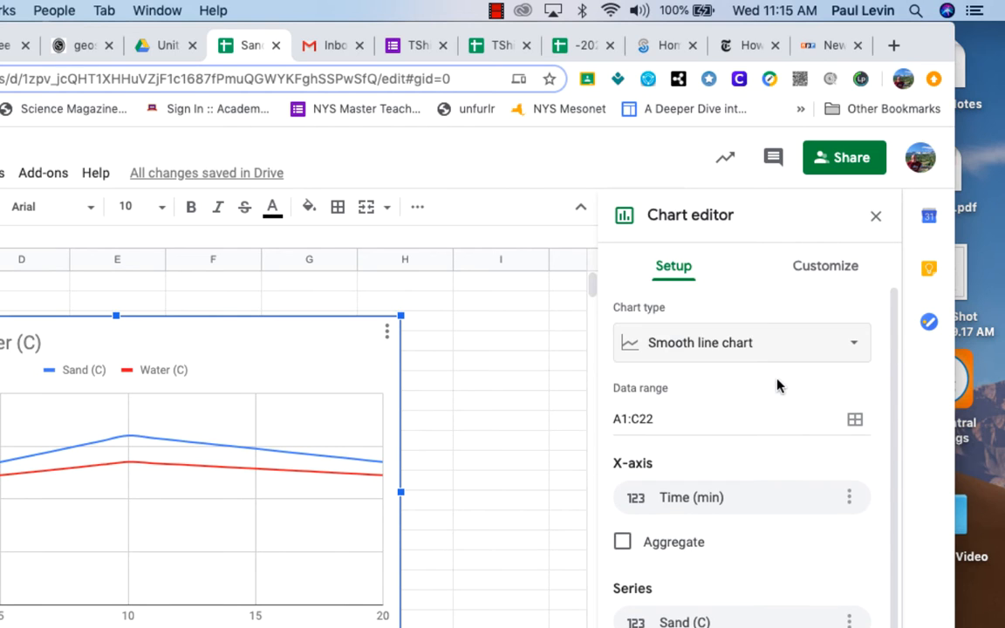
click(825, 266)
click(628, 314)
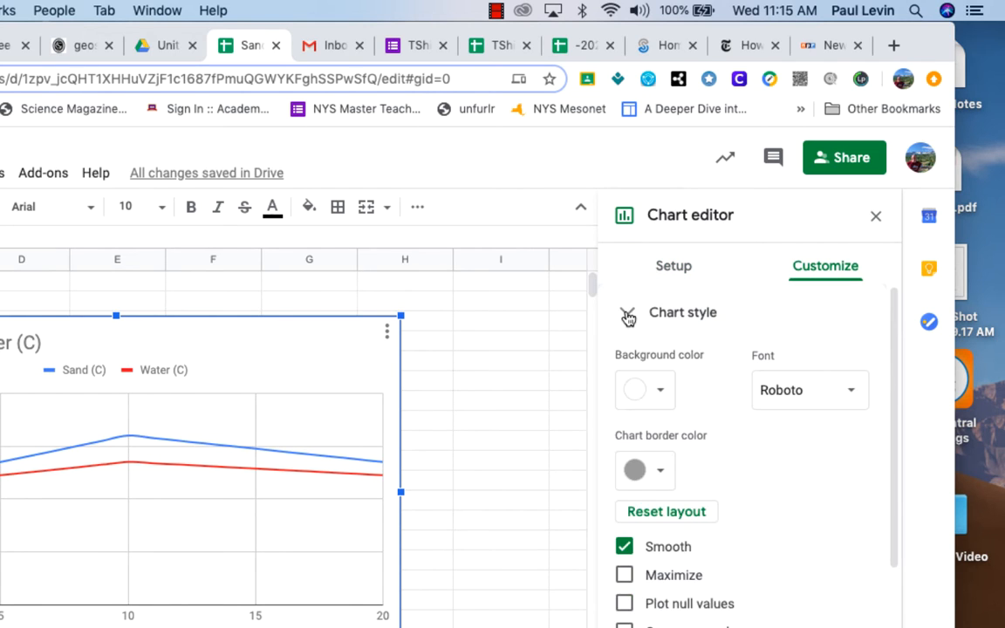
scroll(778, 447, down, 2)
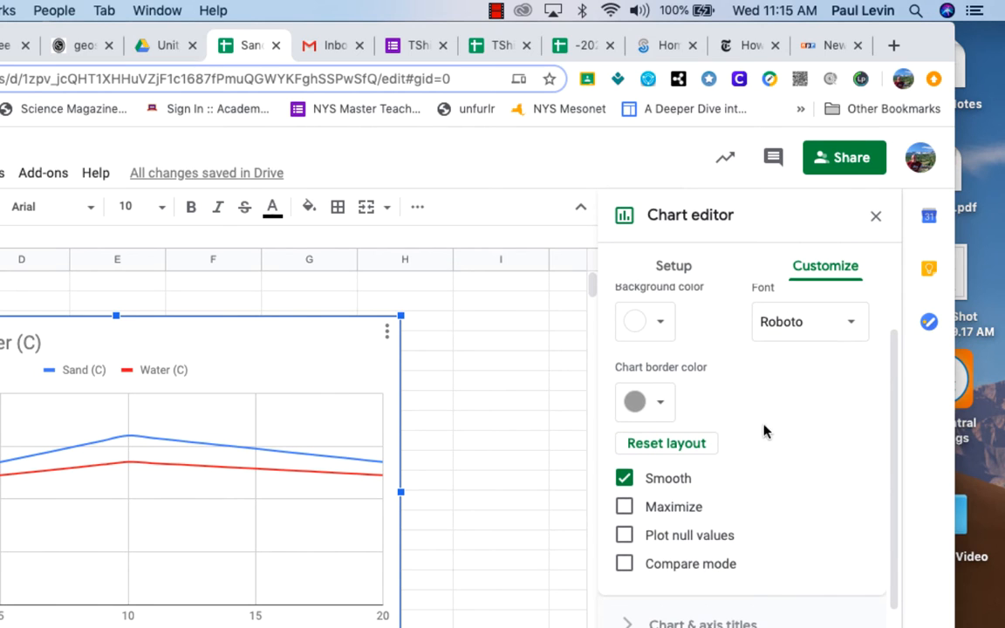
scroll(763, 431, up, 2)
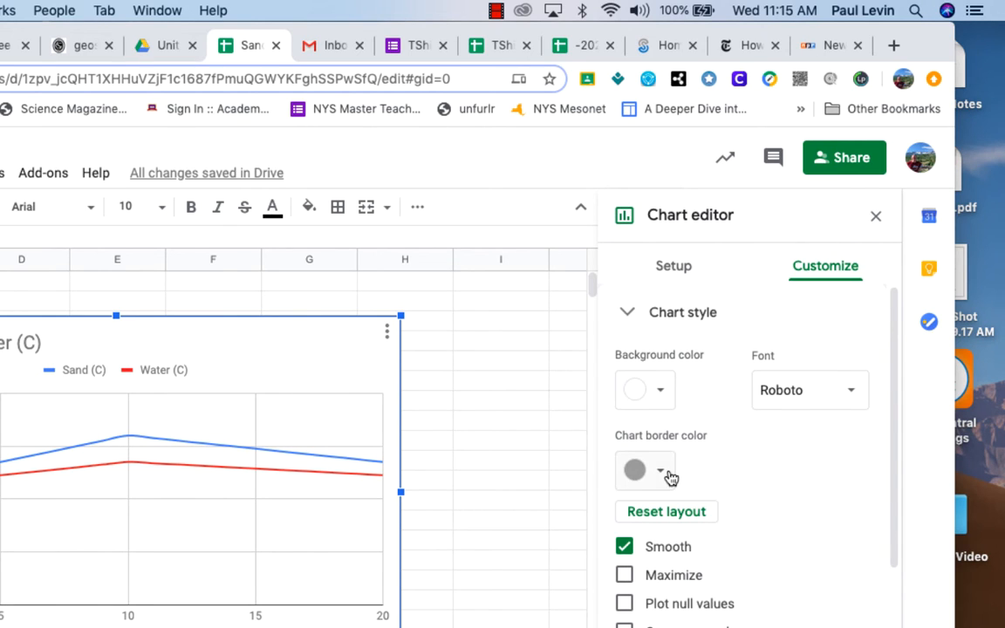
- Check the chart title and horizontal axis title, and set the vertical axis title to "Temperature (C)"
click(645, 314)
click(630, 372)
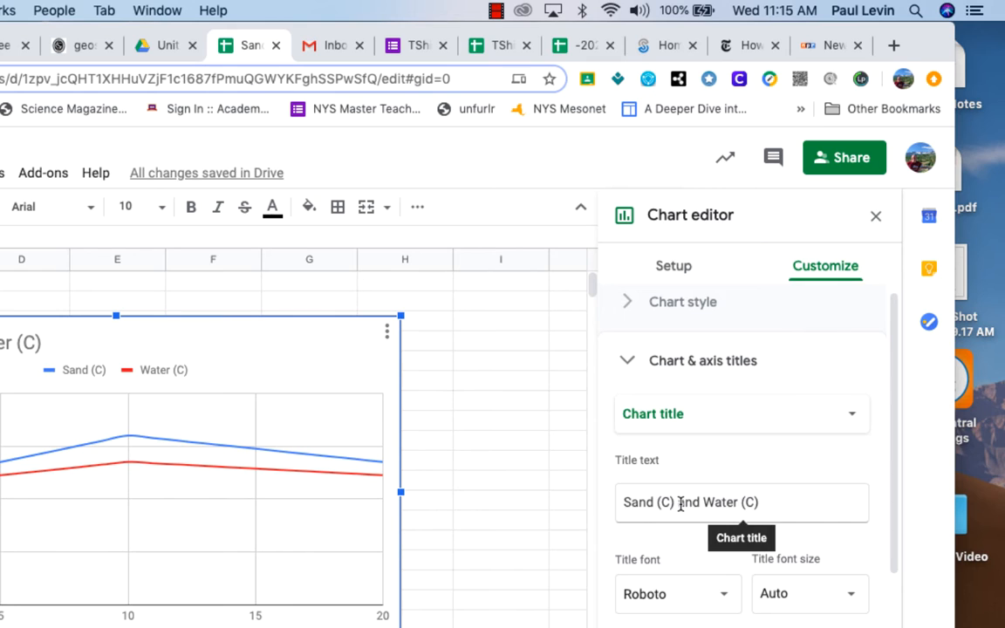
click(773, 419)
click(744, 475)
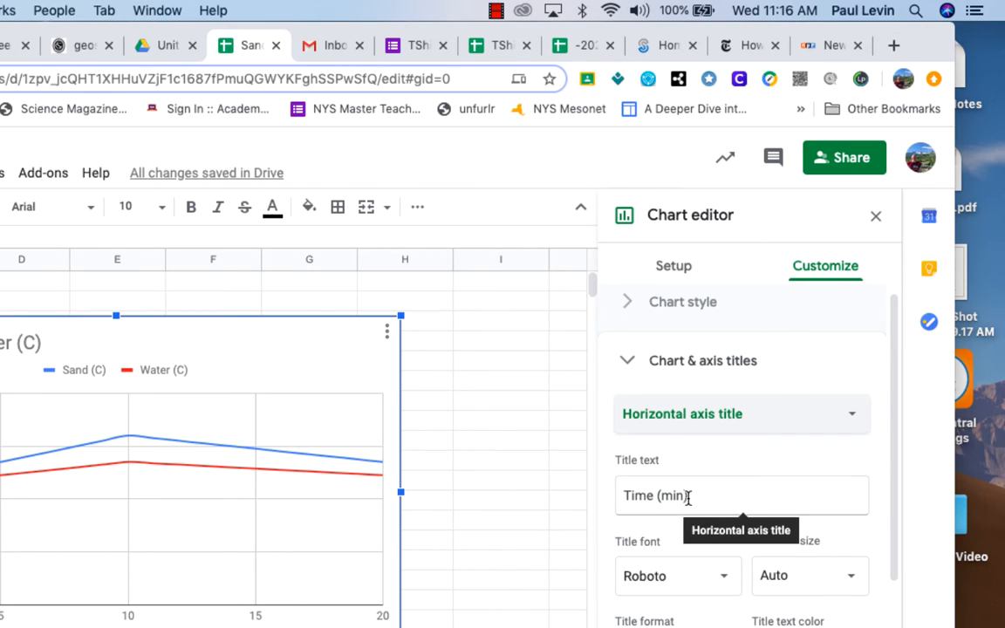
click(736, 421)
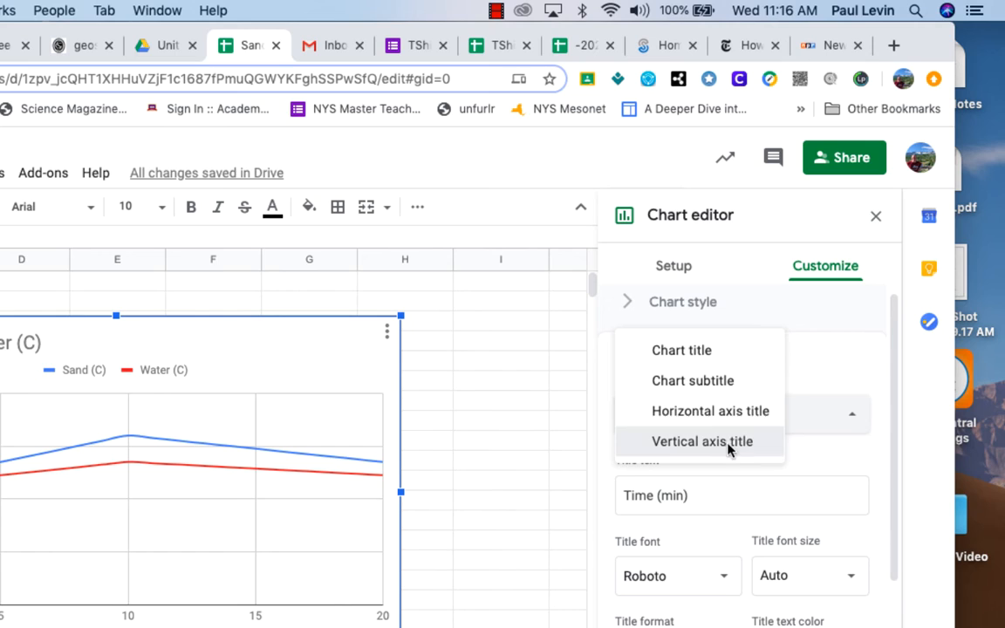
click(731, 446)
click(693, 495)
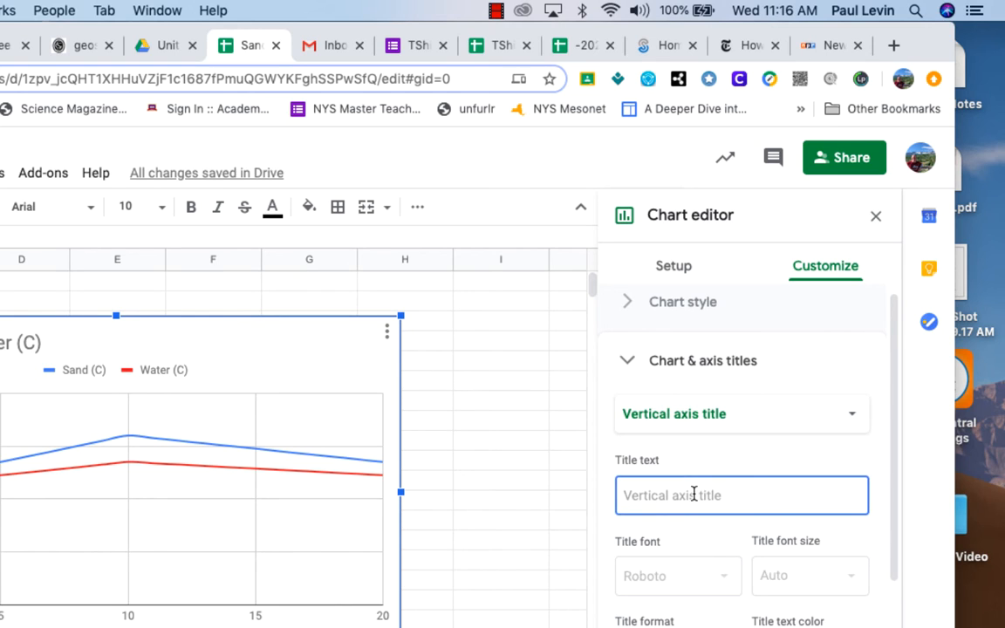
text(Temperature (C)
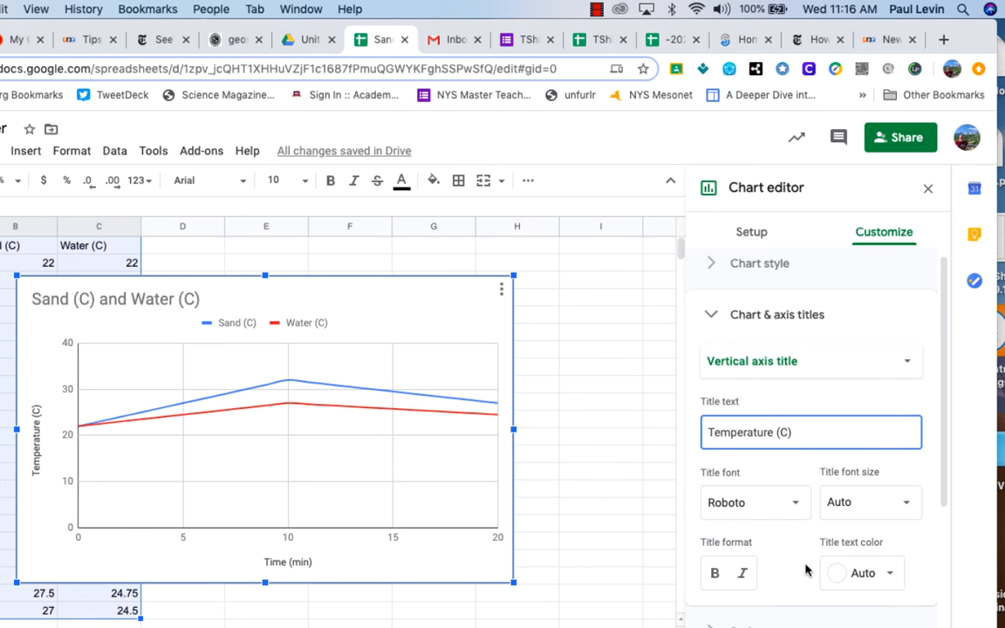
- Examine the title formatting options and the chart's series and legend settings
scroll(790, 555, down, 2)
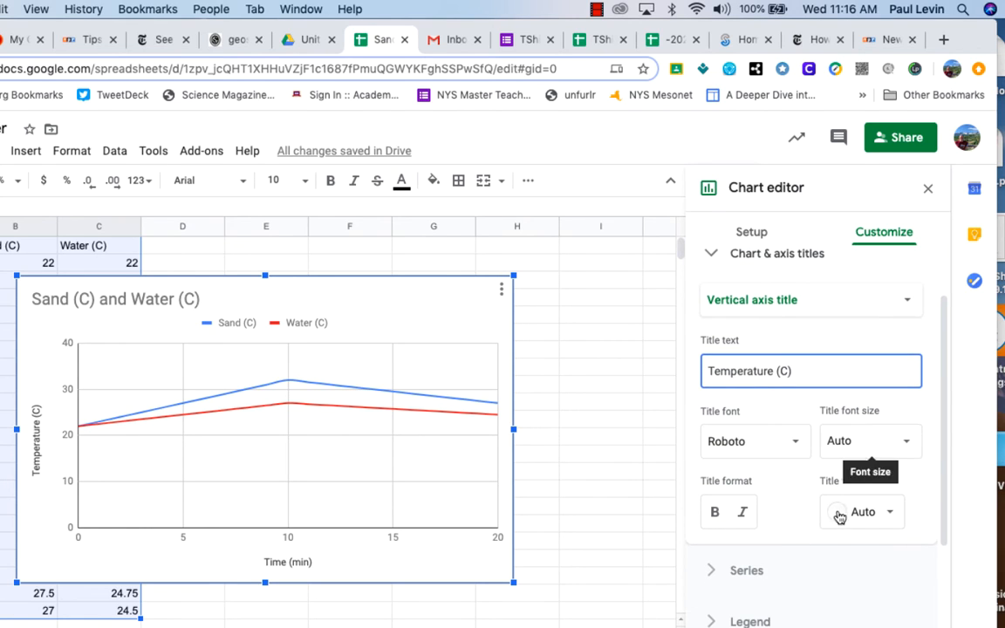
click(750, 305)
click(752, 306)
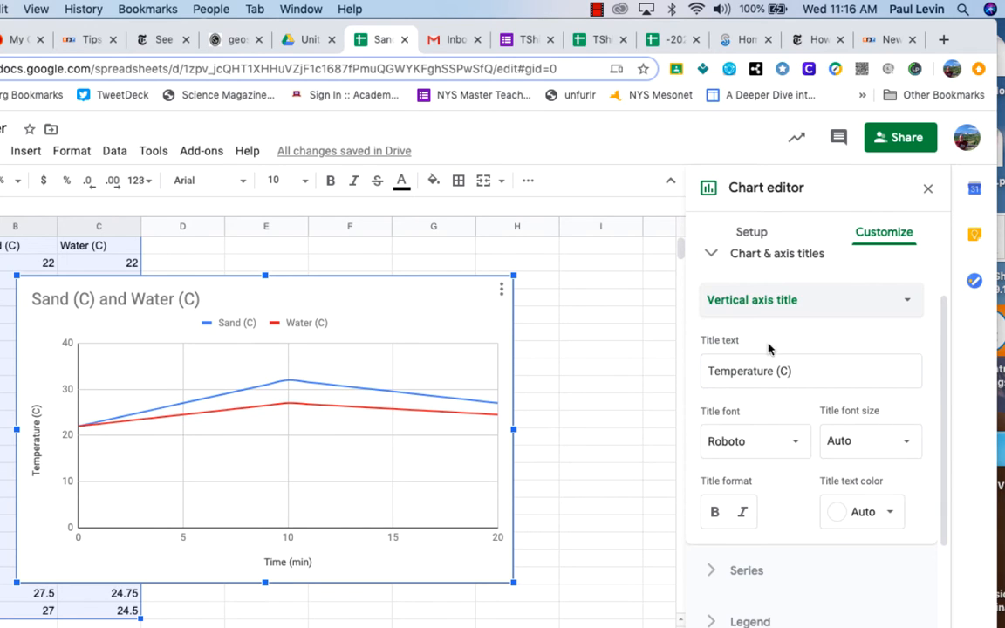
scroll(709, 262, up, 1)
click(708, 267)
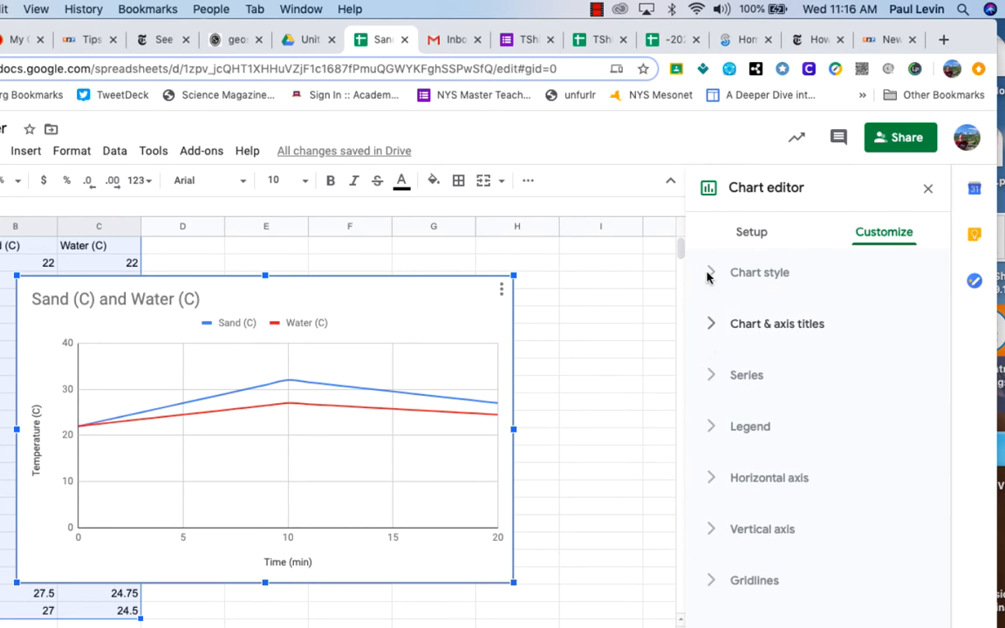
click(713, 376)
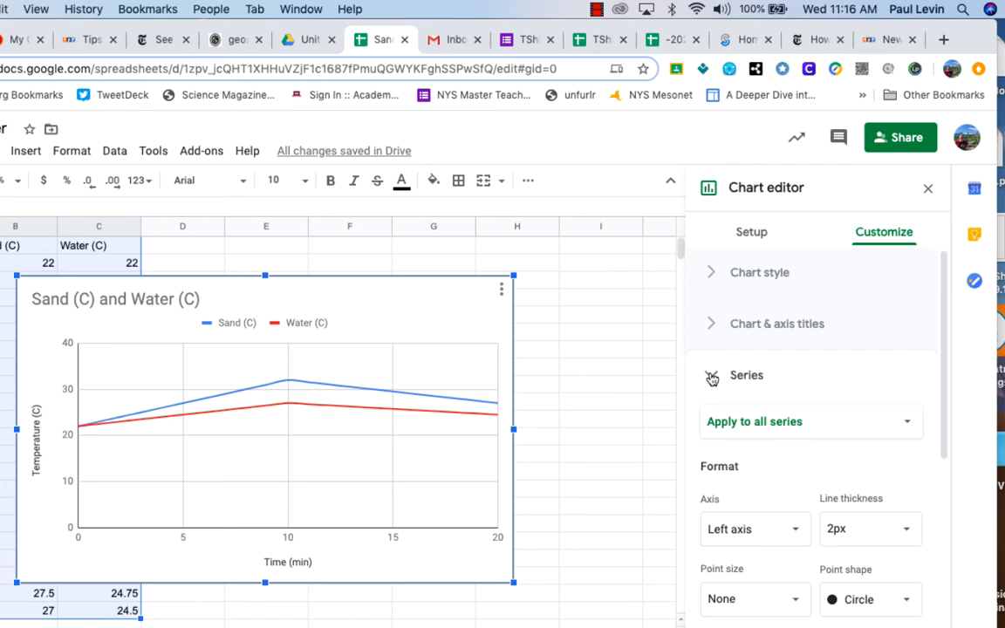
click(712, 376)
click(712, 426)
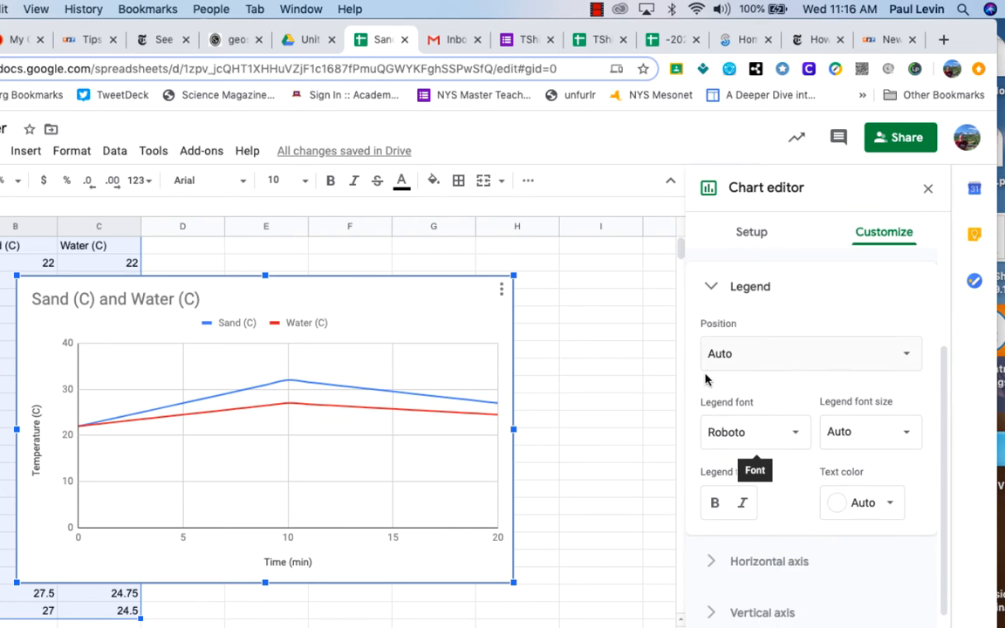
click(711, 288)
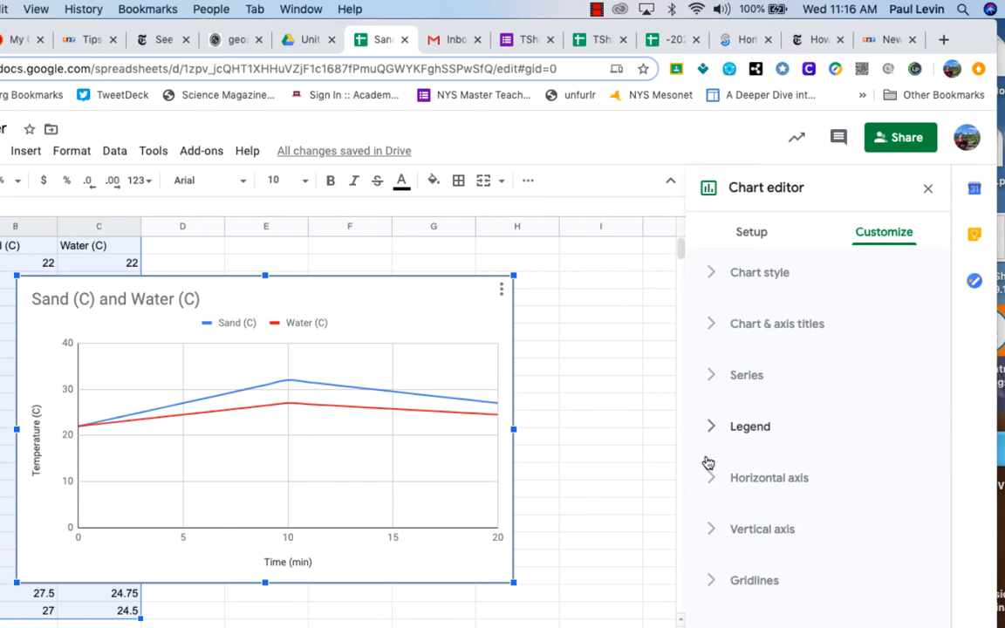
- Examine the chart's horizontal axis, vertical axis and gridline settings
click(708, 482)
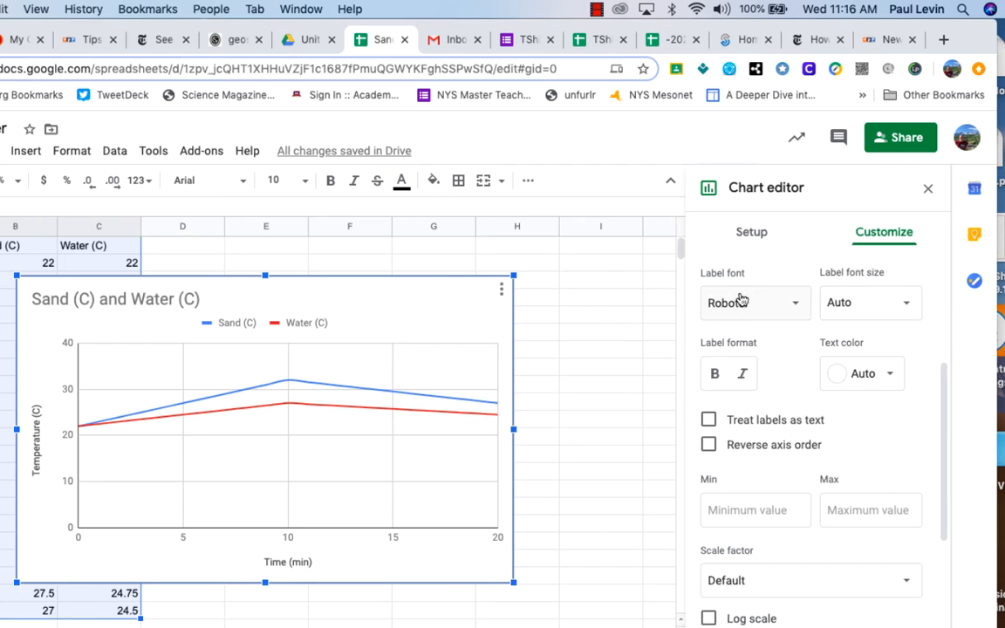
scroll(740, 301, up, 3)
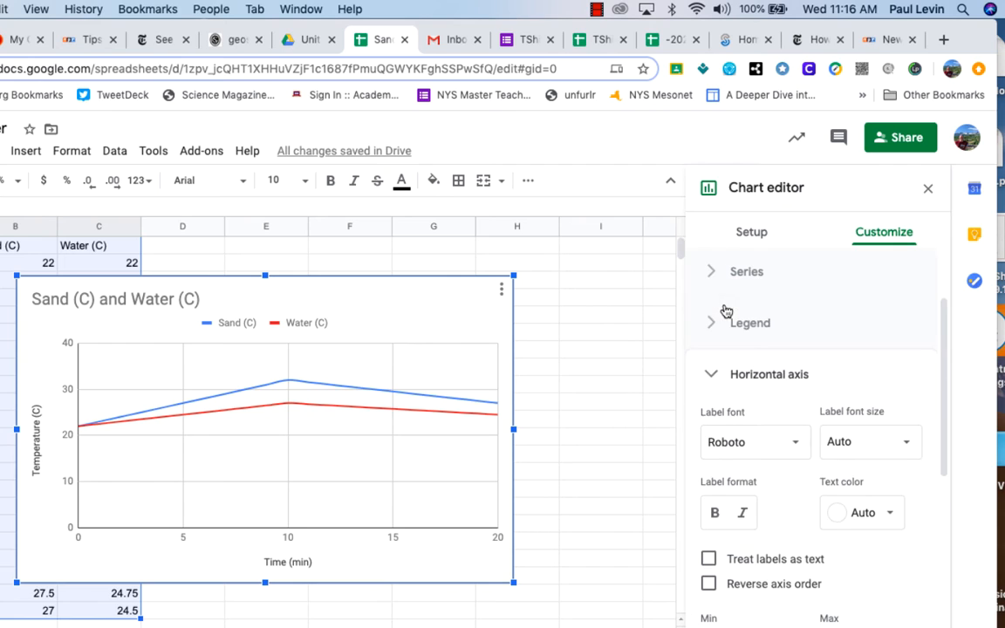
click(711, 376)
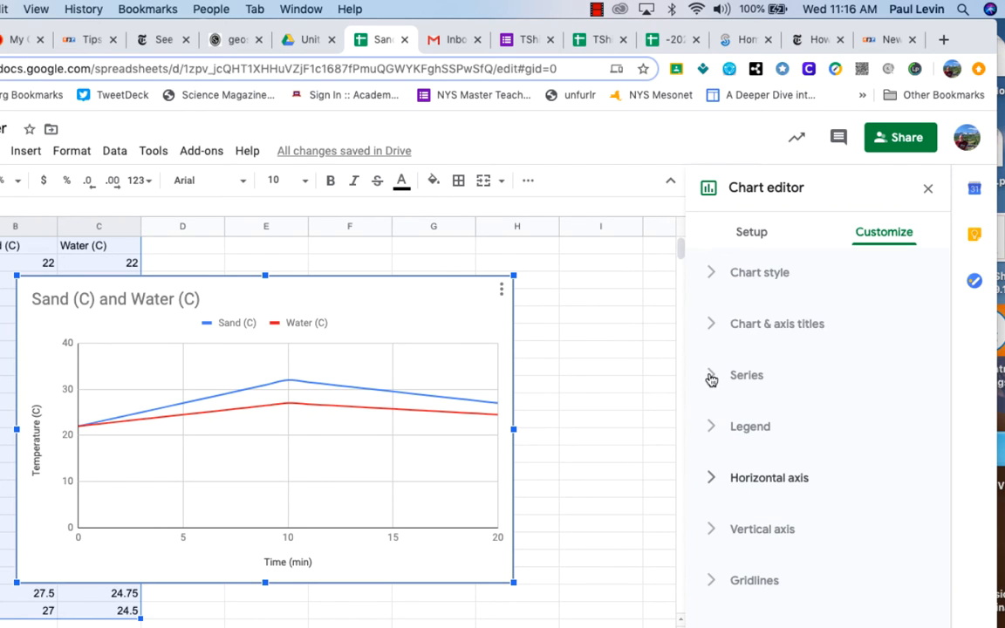
click(711, 530)
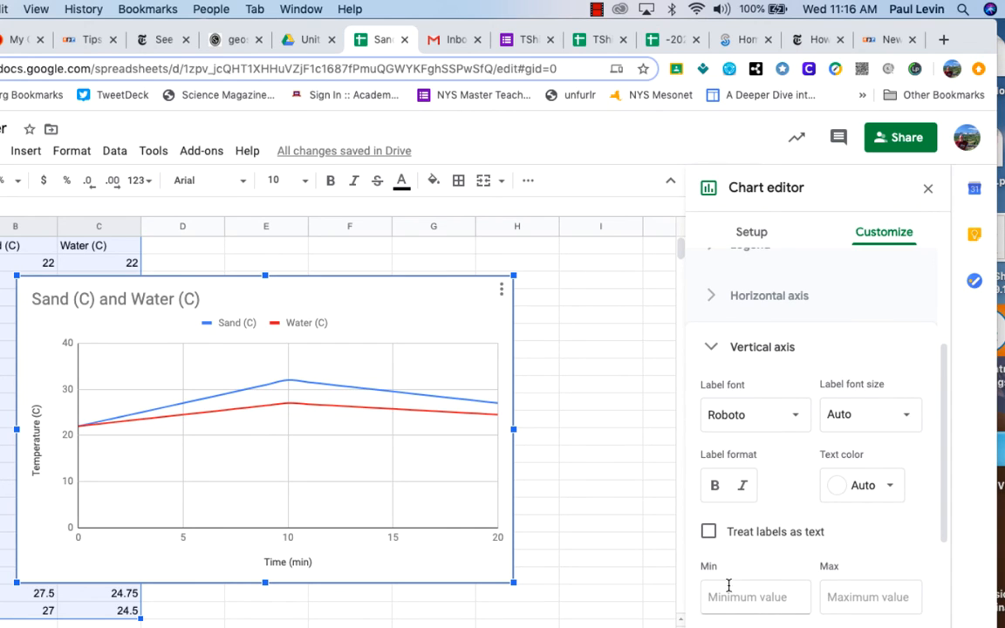
click(711, 347)
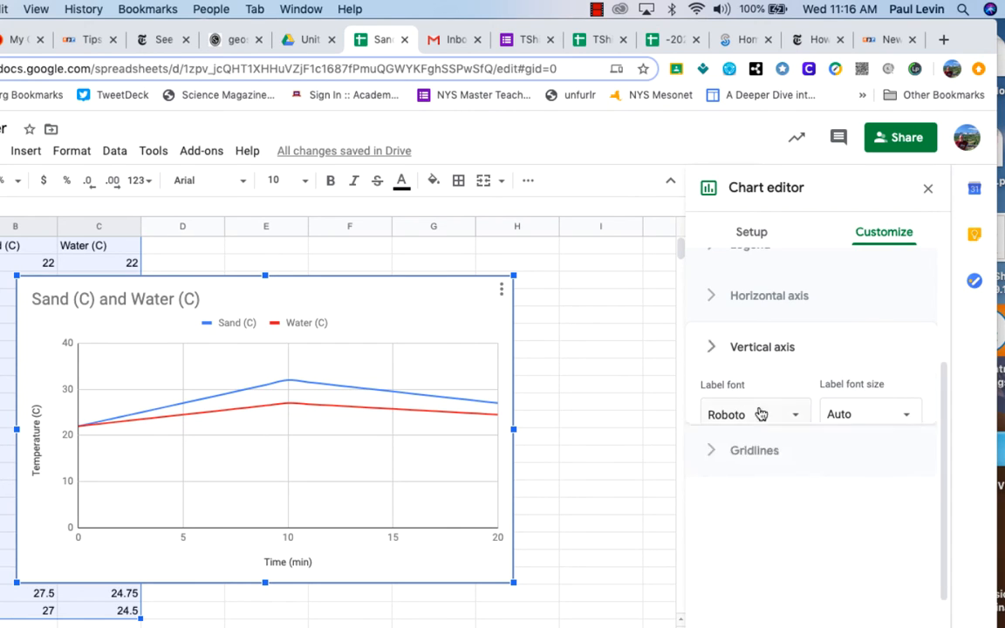
click(712, 580)
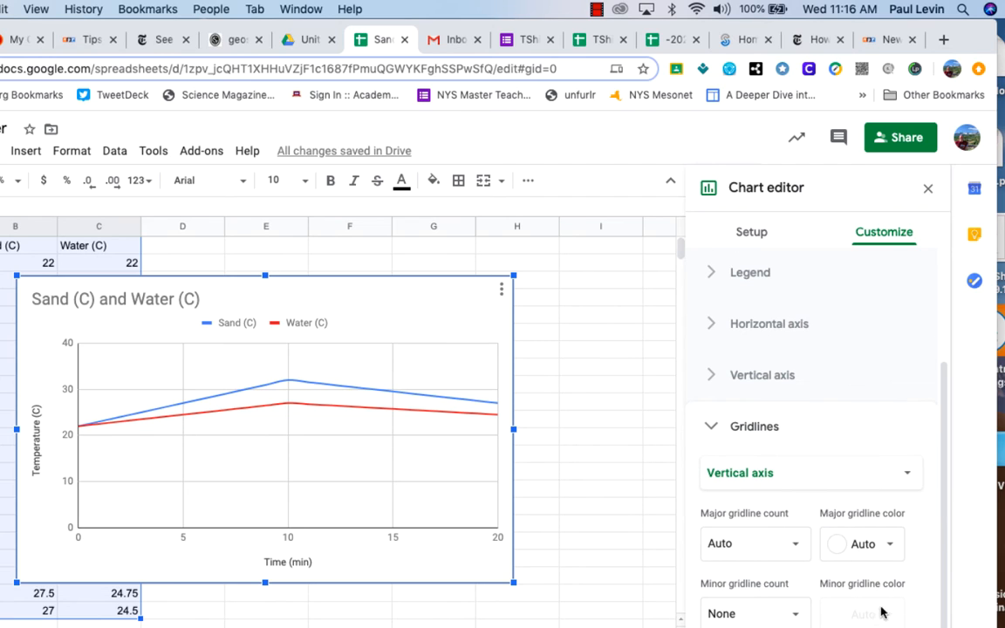
- Set the vertical axis minor gridline count to 5 and close the chart editor
click(799, 616)
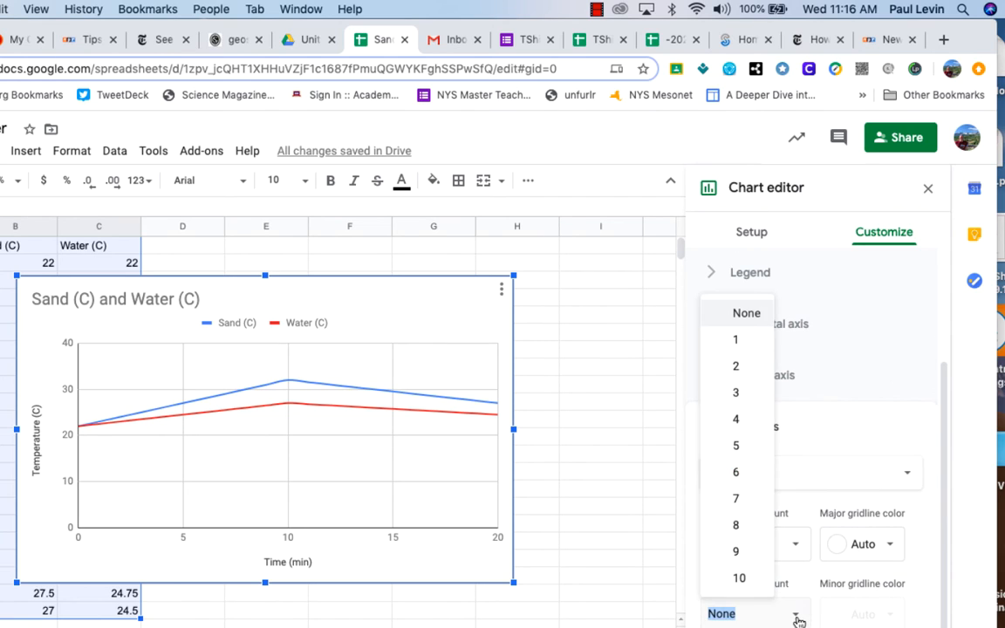
click(756, 450)
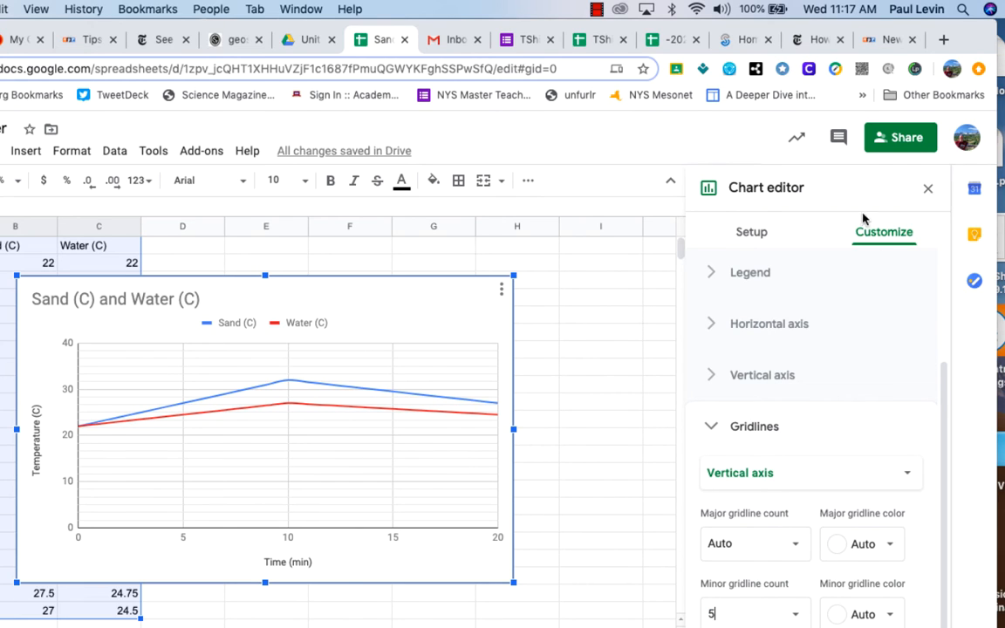
click(928, 188)
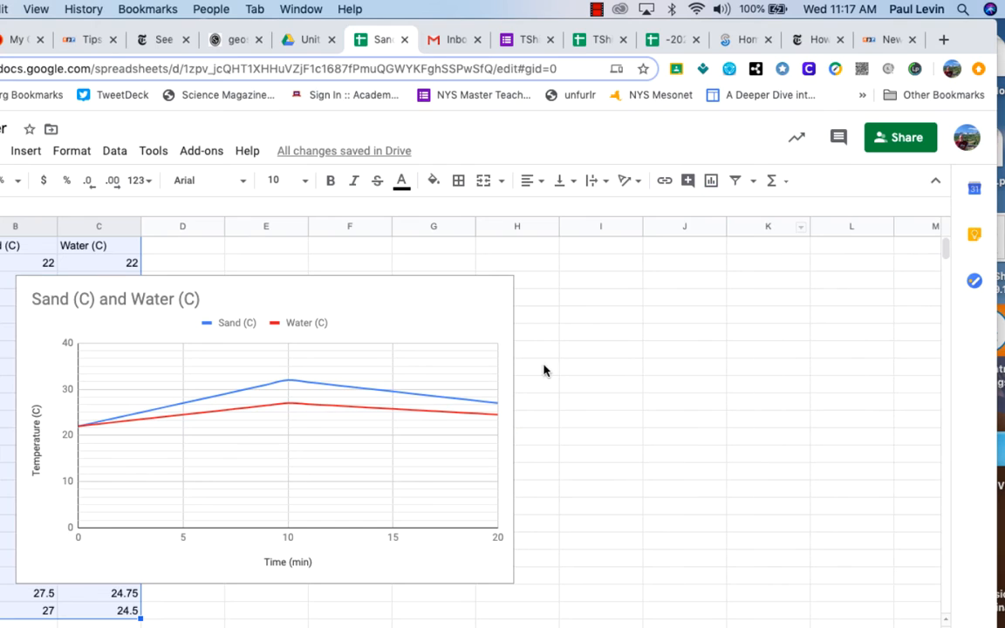
- Move the chart clear of the data columns, then move it to its own sheet
click(464, 314)
drag(431, 305, 588, 281)
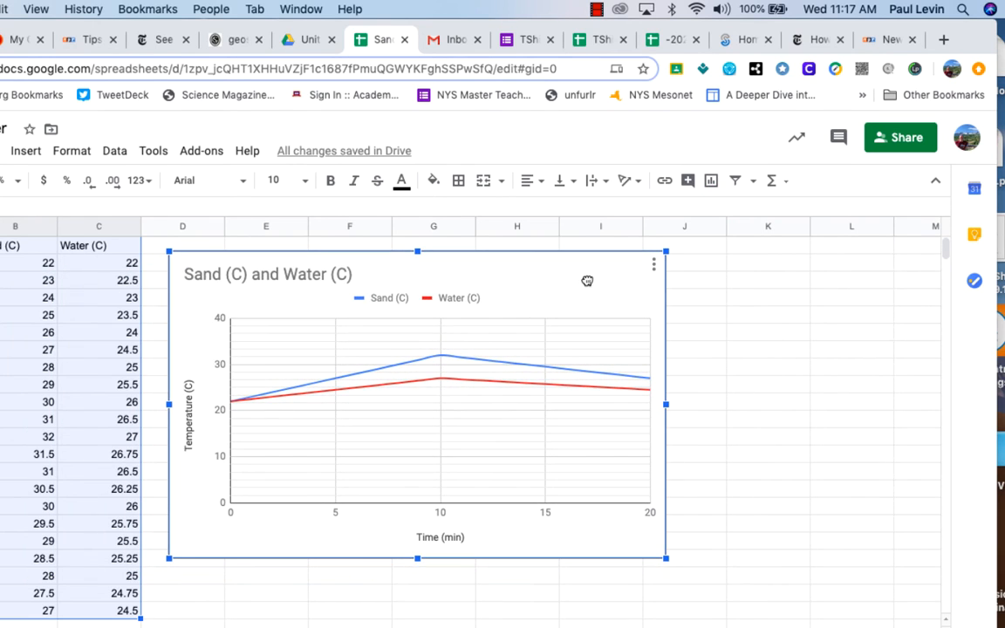
click(653, 267)
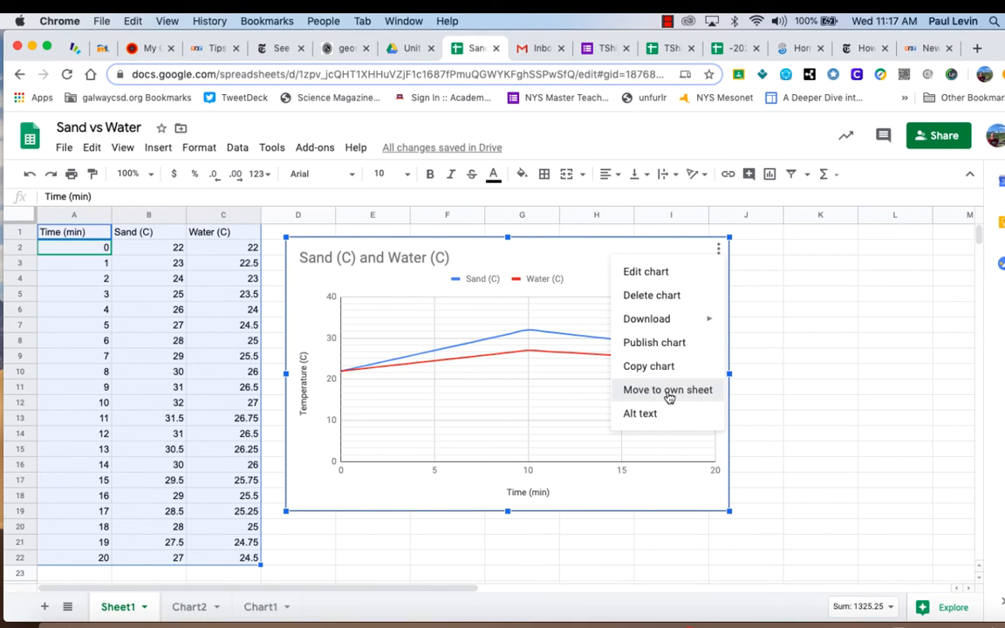
click(669, 395)
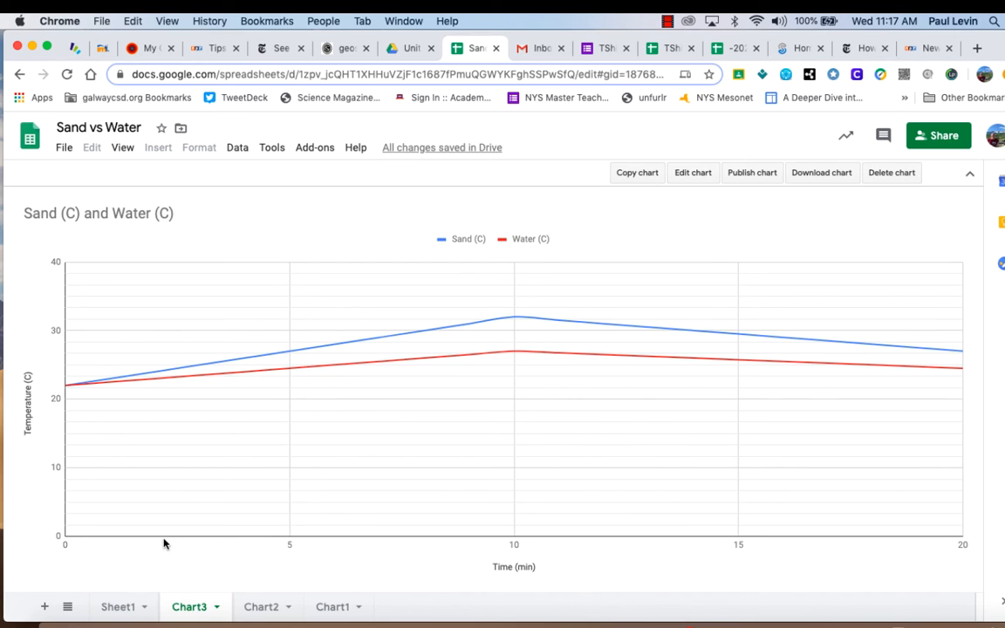
- Return to Sheet1 and apply all borders to the time, sand and water data table, A1:C22
click(120, 607)
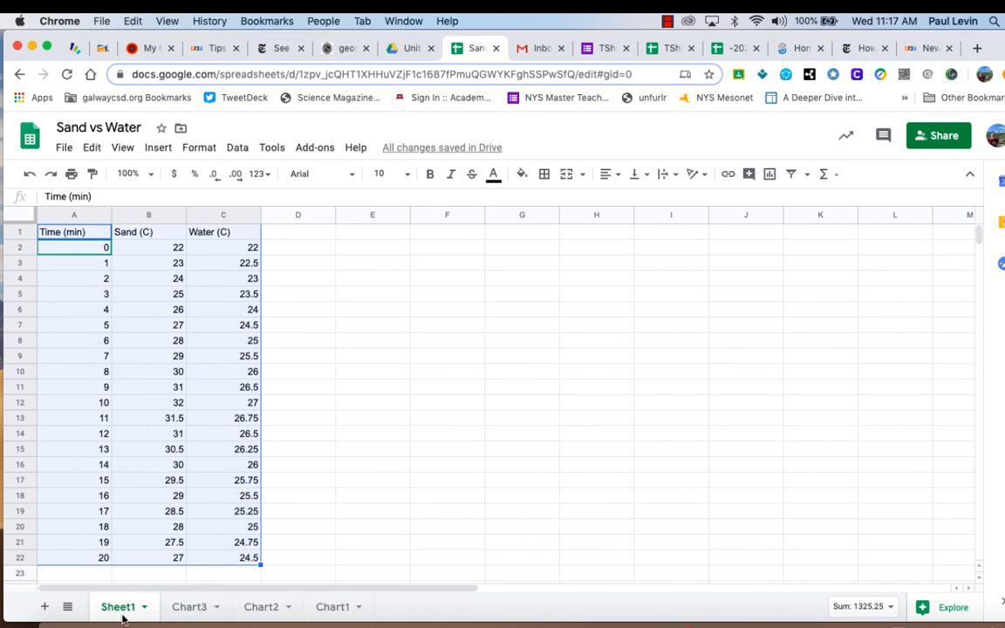
click(348, 280)
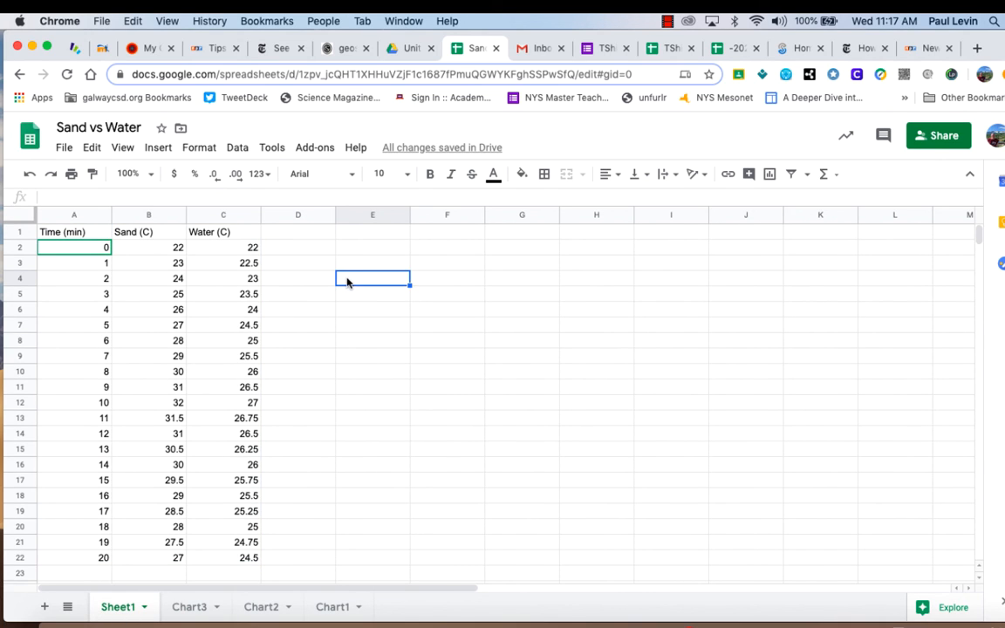
drag(74, 234, 246, 562)
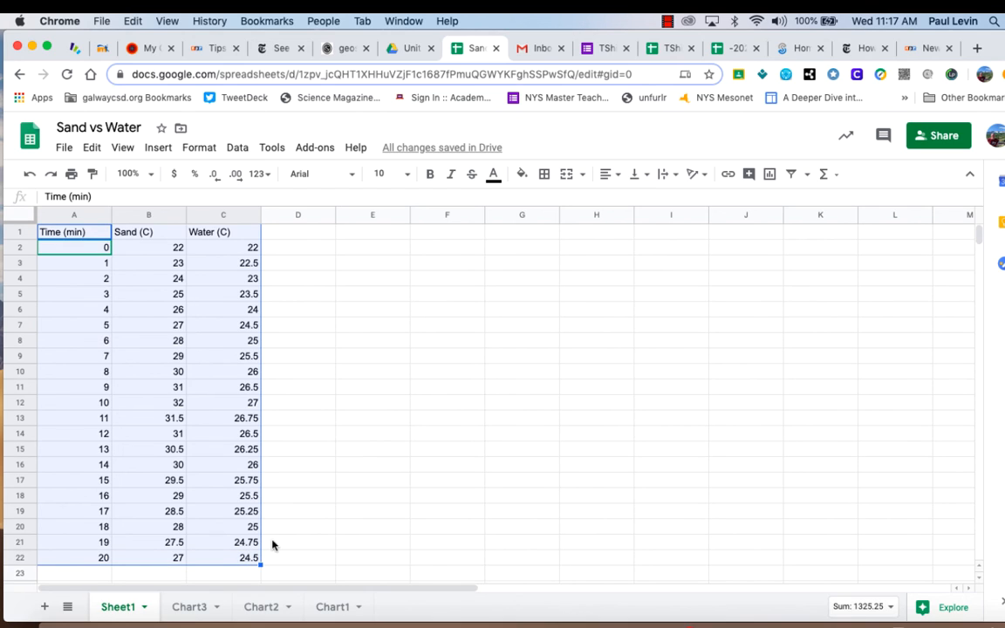
click(544, 175)
click(549, 204)
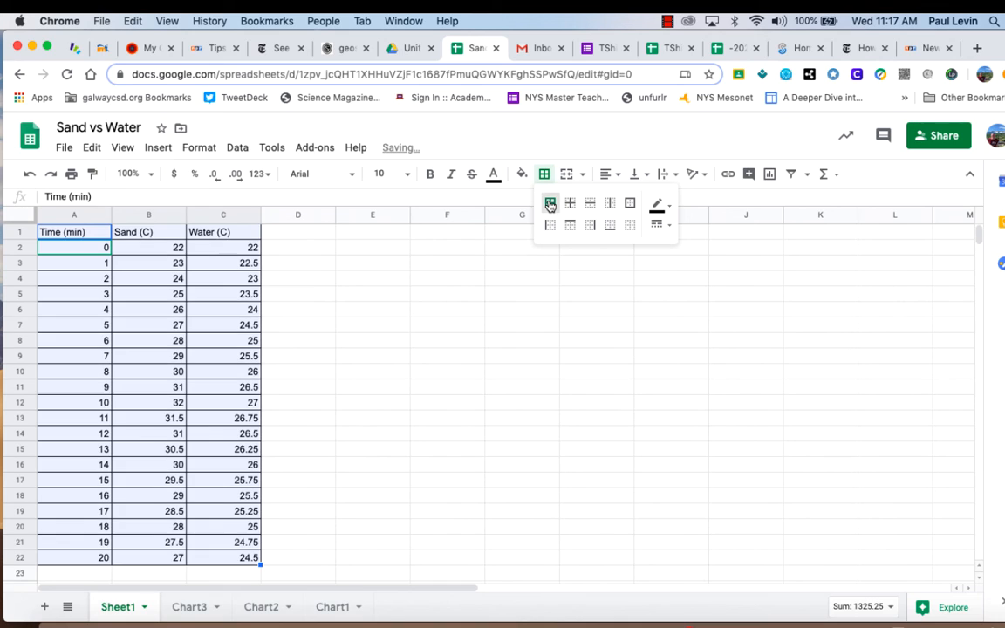
click(301, 340)
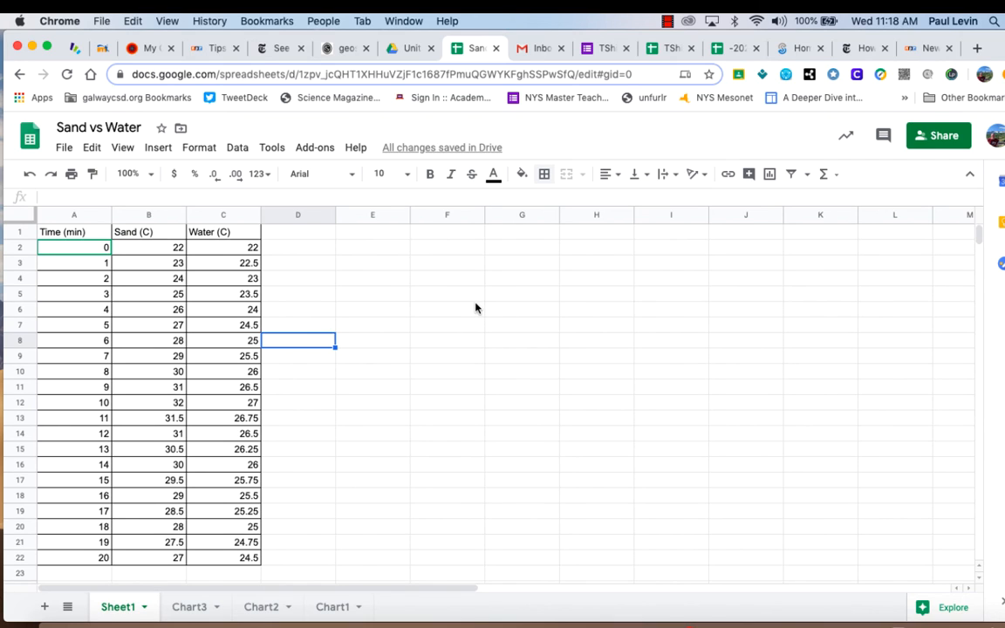
click(668, 21)
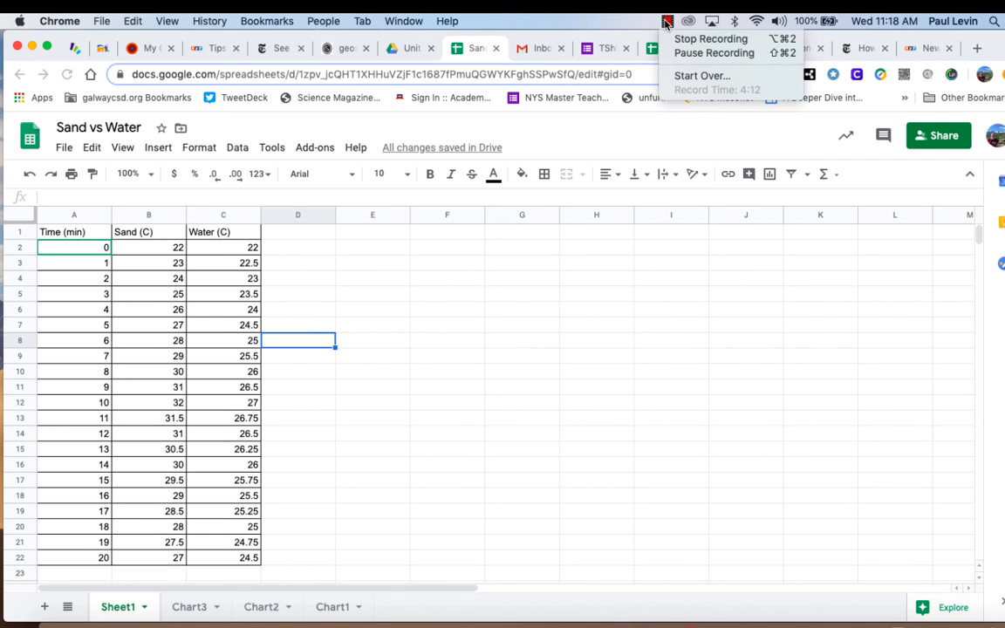
click(677, 38)
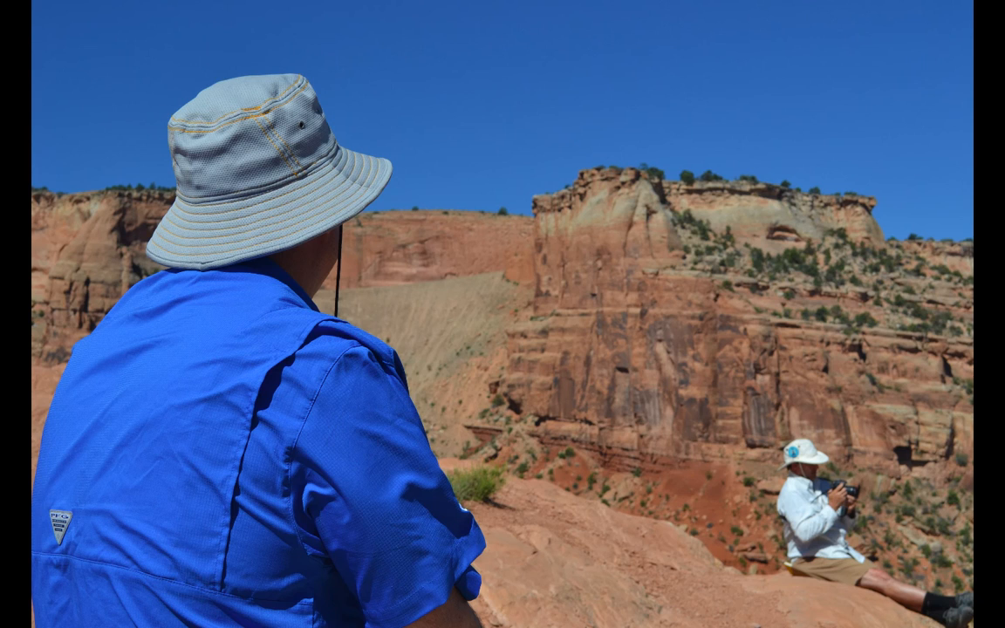